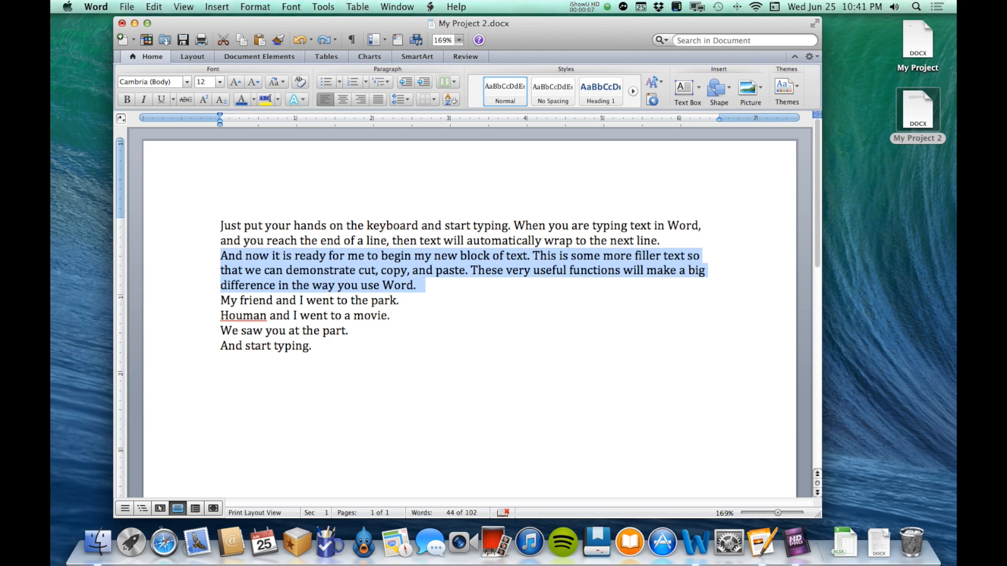
Indent the first line of every paragraph in the document by 0.5 inch
{"action": "left_click", "coordinate": [344, 417]}
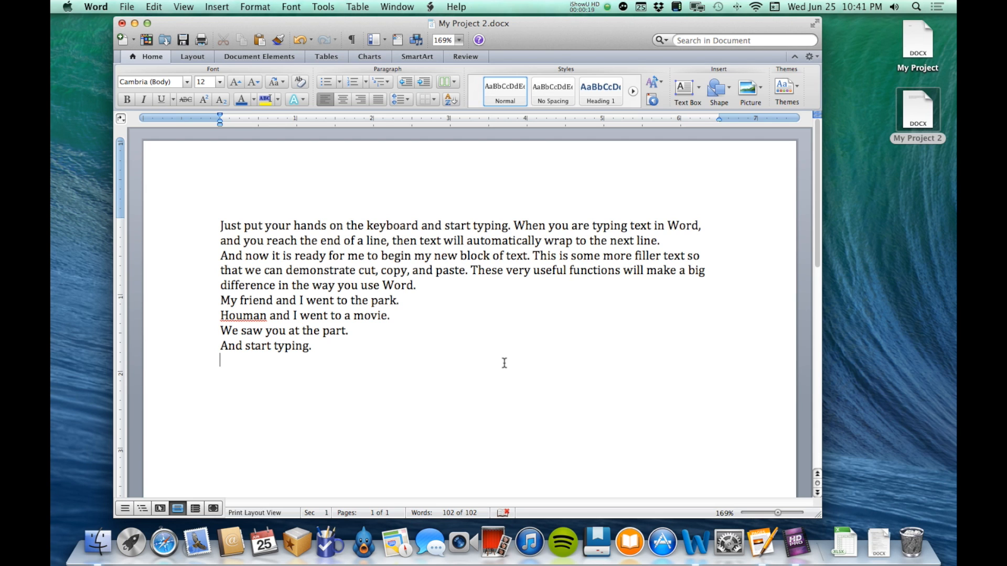
{"action": "key", "text": "super+z"}
{"action": "key", "text": "super+a"}
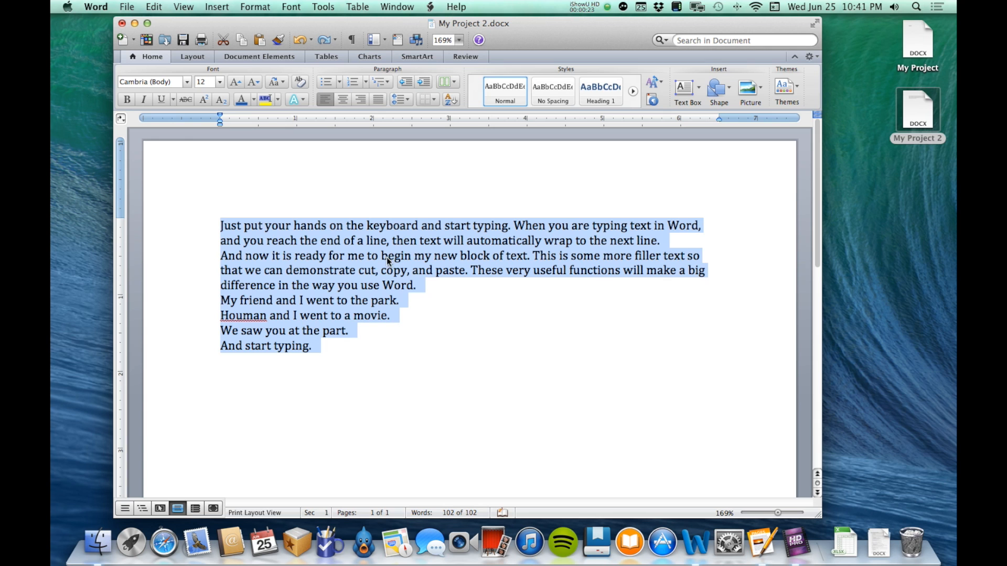
{"action": "left_click_drag", "start_coordinate": [219, 115], "coordinate": [258, 115]}
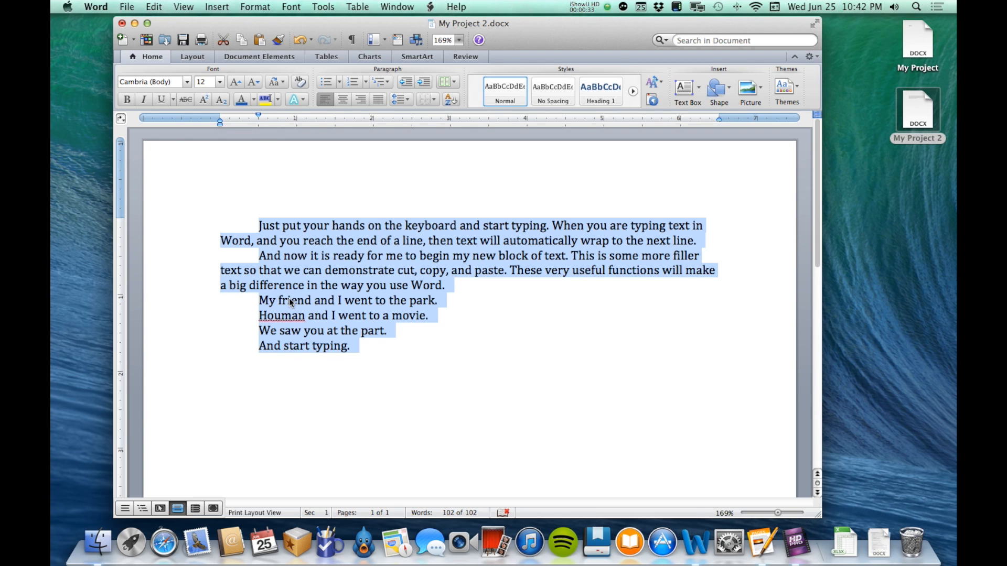
{"action": "left_click", "coordinate": [339, 376]}
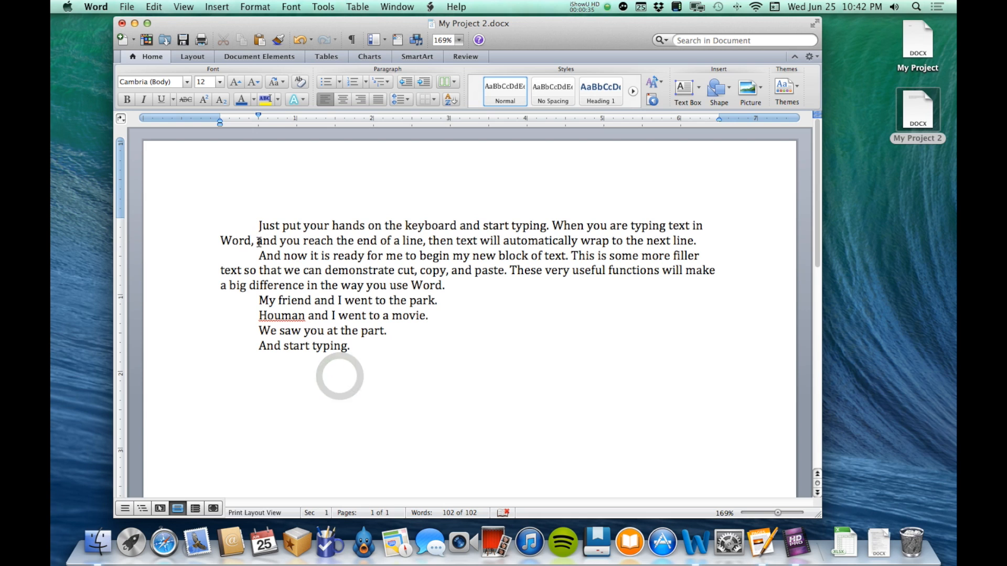
Start a round-bulleted list on the empty line below "And start typing." and view the available bullet styles
{"action": "left_click", "coordinate": [368, 350]}
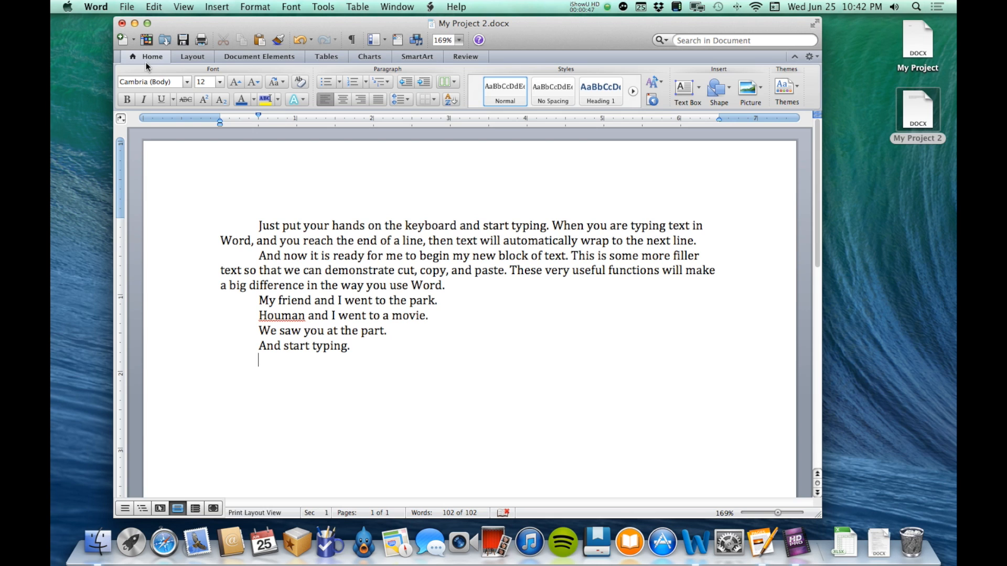
{"action": "left_click", "coordinate": [325, 81]}
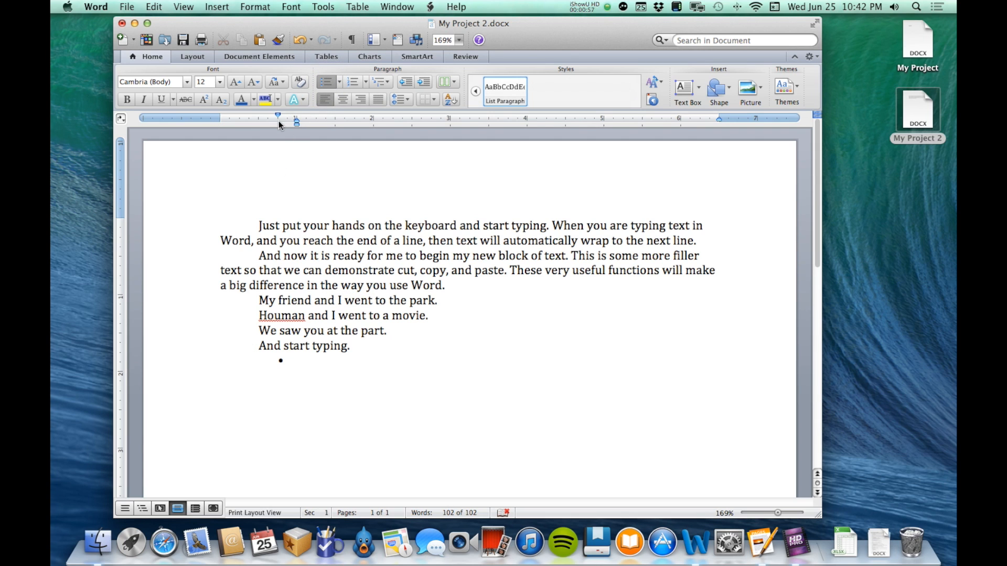
{"action": "left_click", "coordinate": [338, 82]}
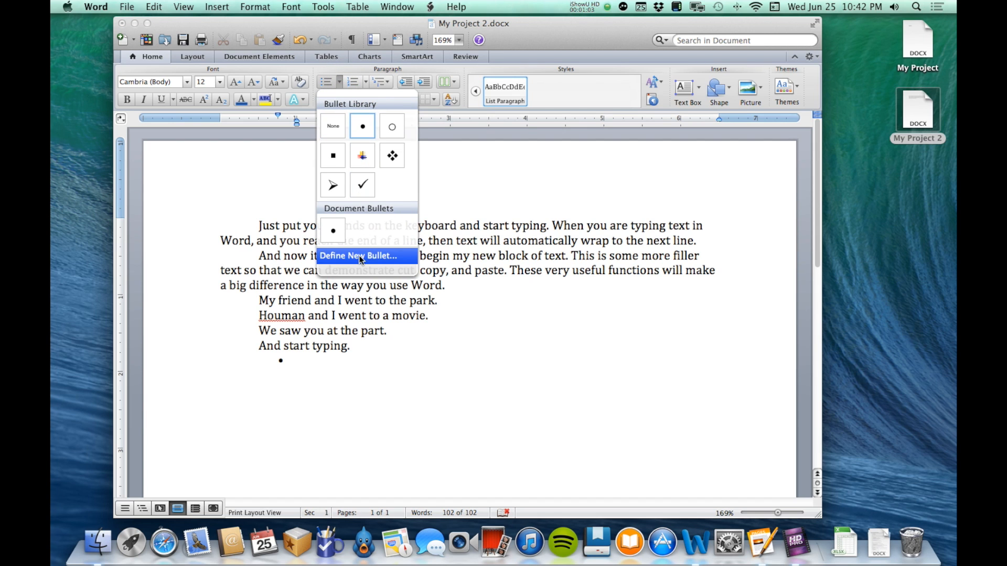
{"action": "left_click", "coordinate": [515, 33]}
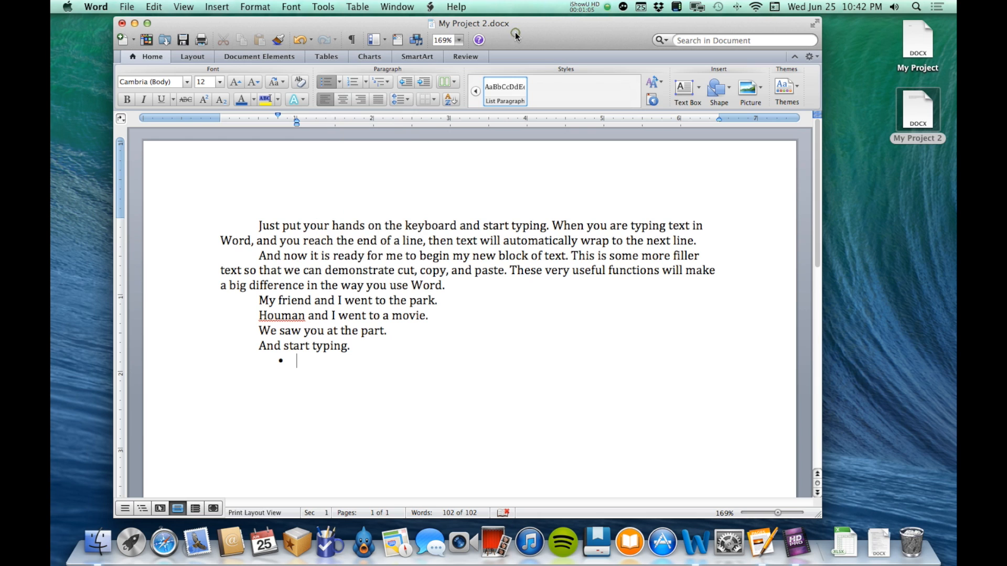
Enter Item 1, Item 2 and Item 3 as separate bullets and end the bulleted list on the line after them
{"action": "type", "text": "Item 1 Item 2"}
{"action": "key", "text": "Return"}
{"action": "type", "text": "Item"}
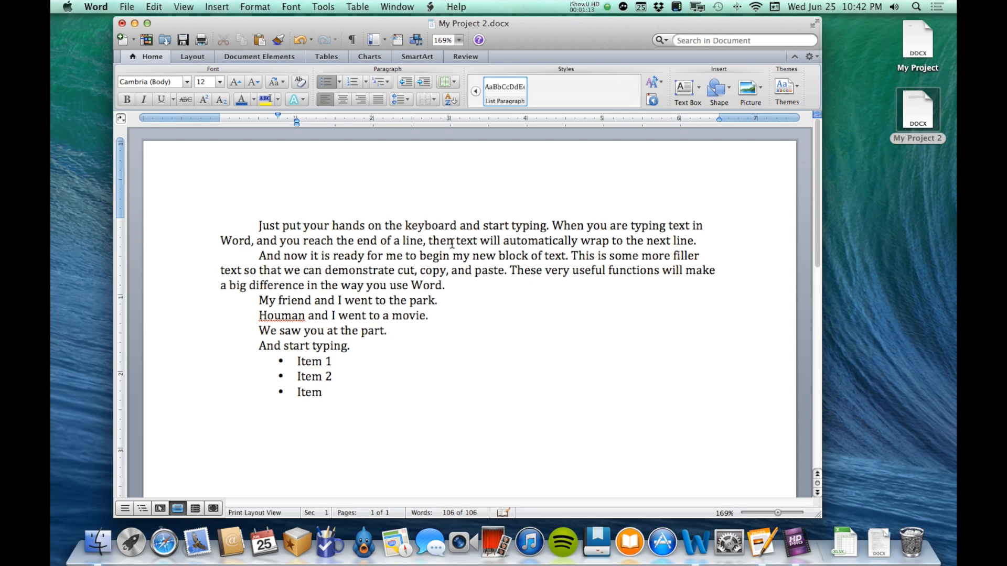
{"action": "type", "text": " 3"}
{"action": "key", "text": "Return"}
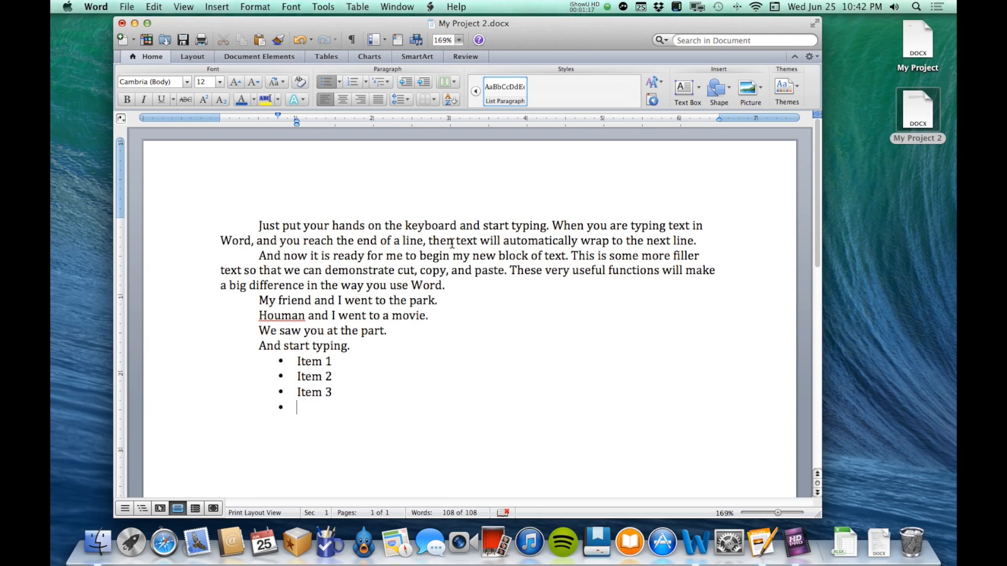
{"action": "left_click", "coordinate": [324, 84]}
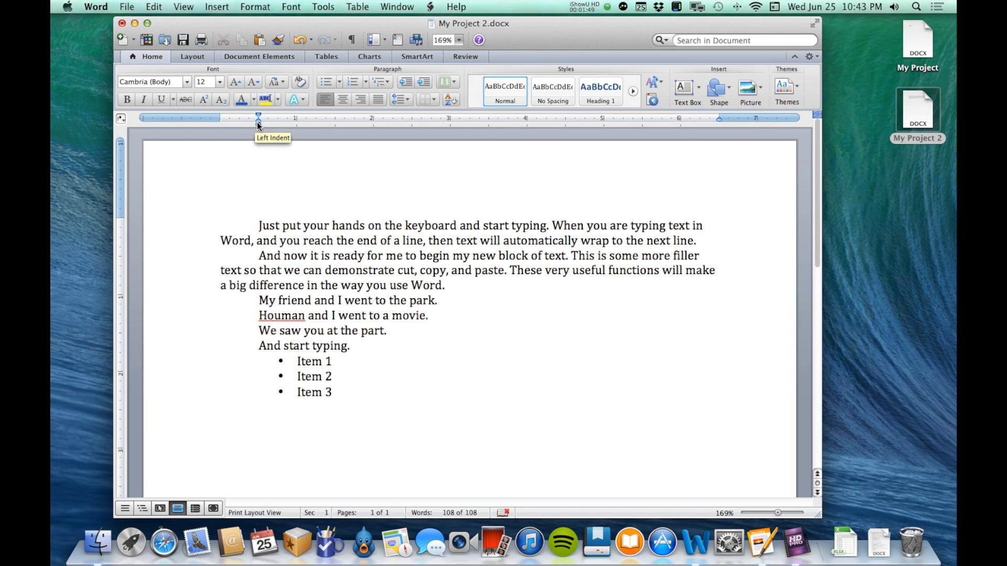
Undo the bulleted list and the first-line indent of all paragraphs
{"action": "key", "text": "super+z"}
{"action": "key", "text": "super+z"}
{"action": "key", "text": "super+z"}
{"action": "key", "text": "super+z"}
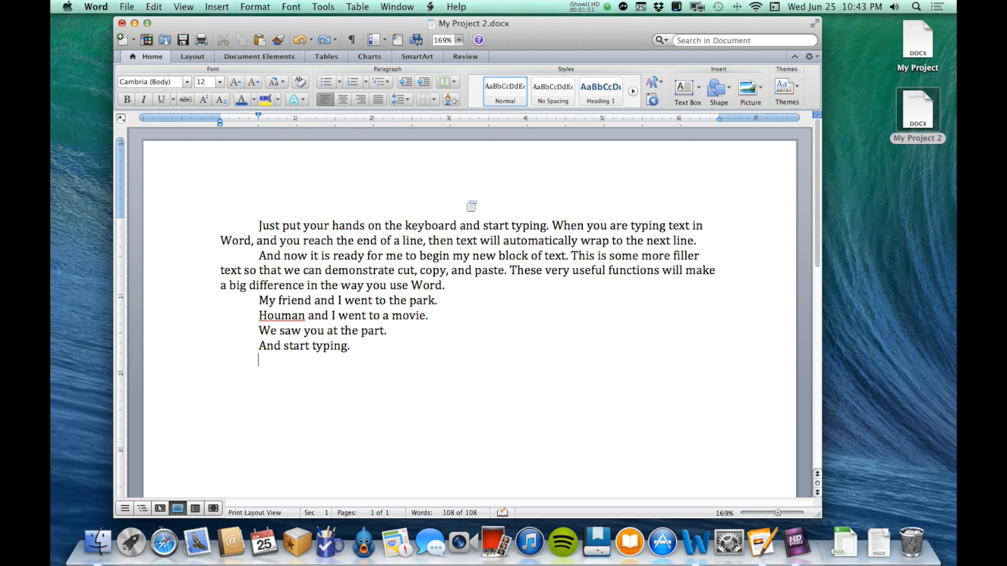
{"action": "key", "text": "super+z"}
Create a numbered list below "And start typing." with the entries Item 1, Item 2 and Item 3, and end the list after them
{"action": "left_click", "coordinate": [334, 352]}
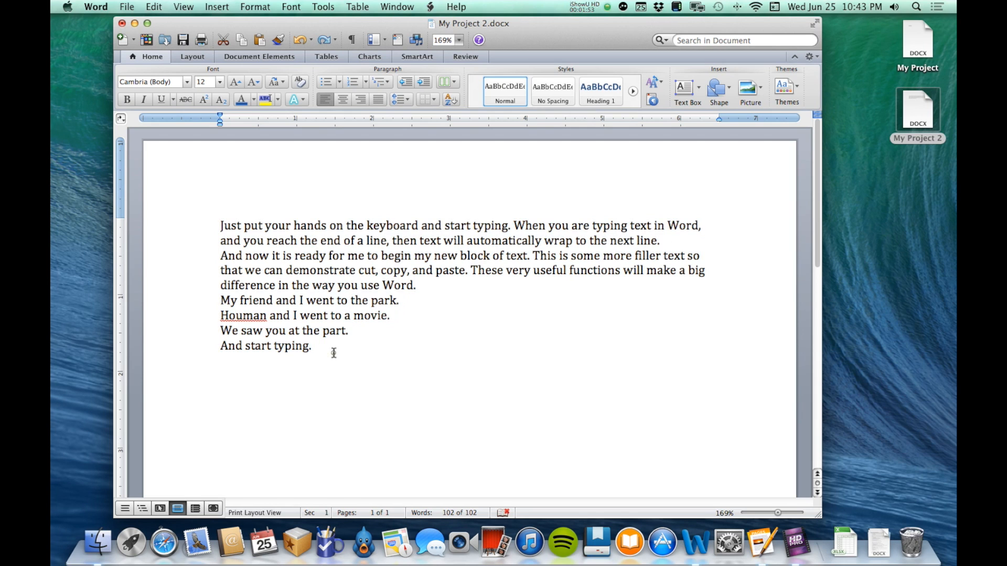
{"action": "key", "text": "Return"}
{"action": "left_click", "coordinate": [348, 83]}
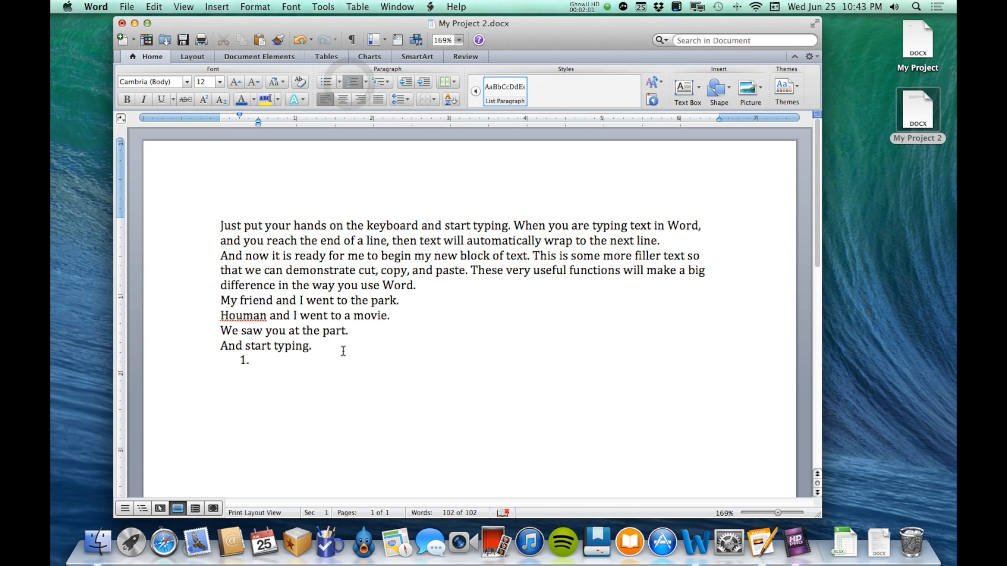
{"action": "type", "text": "Item 1"}
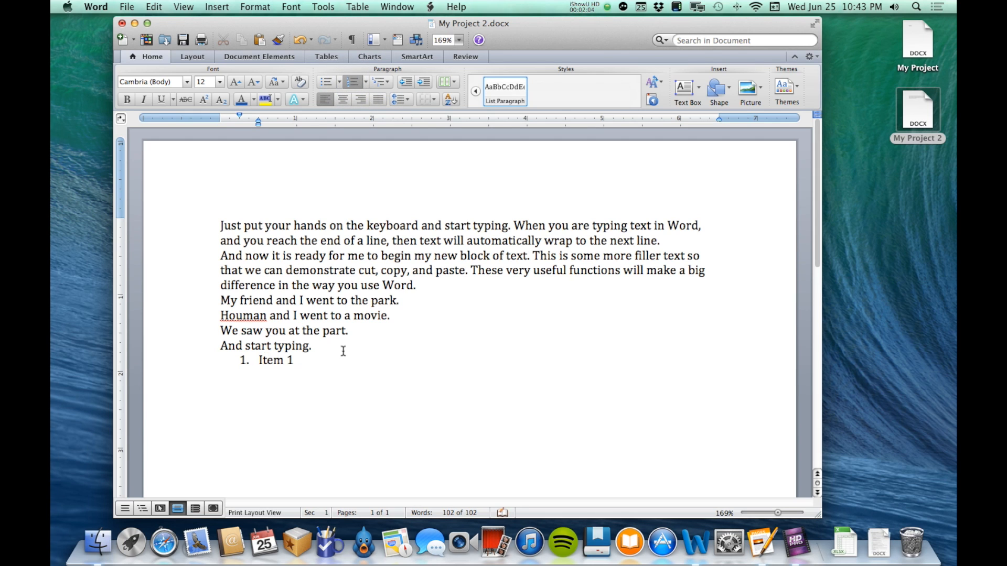
{"action": "key", "text": "Return"}
{"action": "type", "text": "Item 2"}
{"action": "key", "text": "Return"}
{"action": "type", "text": "Item 3"}
{"action": "key", "text": "Return"}
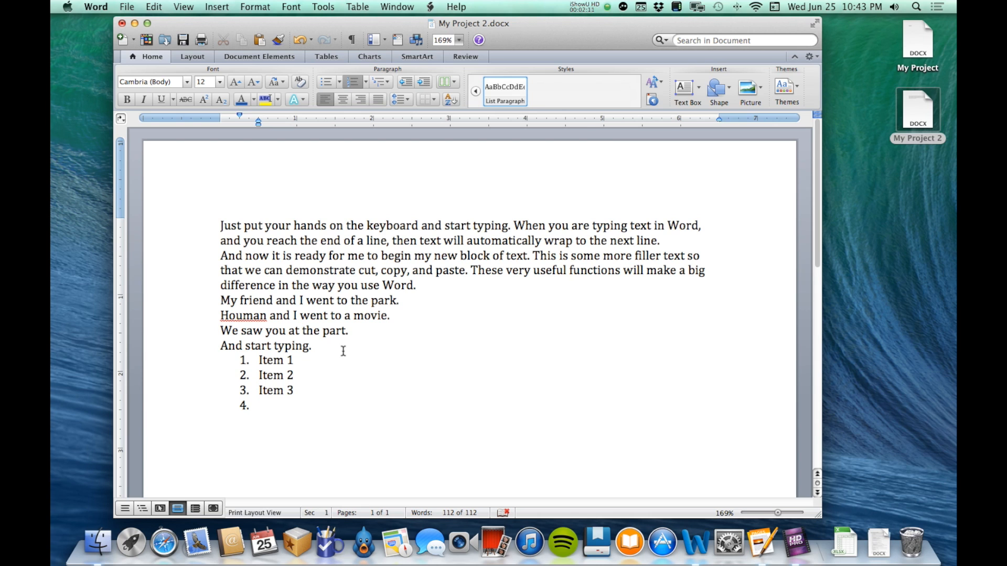
{"action": "key", "text": "Return"}
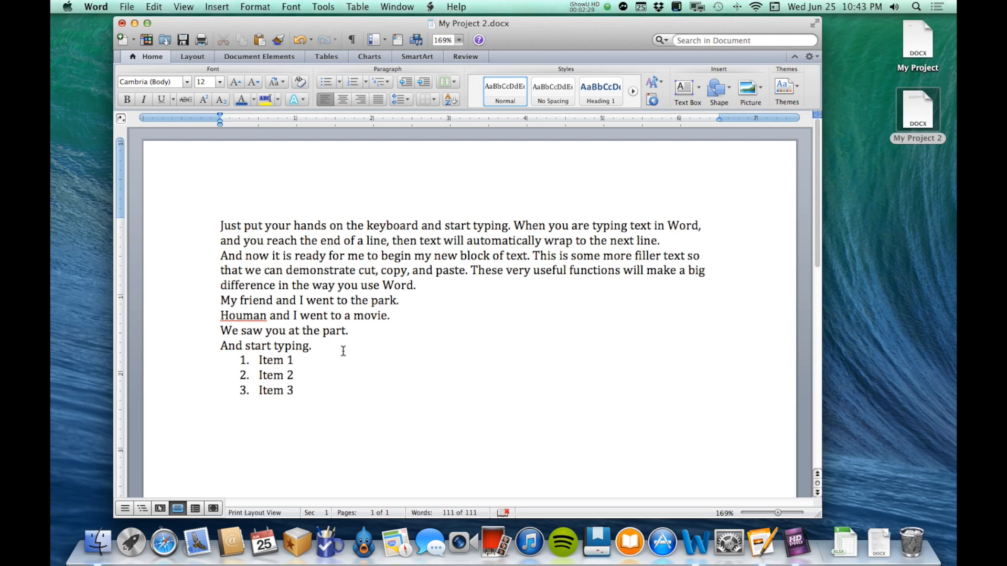
Undo the whole numbered list below "And start typing."
{"action": "key", "text": "super+z"}
{"action": "key", "text": "super+z"}
{"action": "key", "text": "super+z"}
{"action": "key", "text": "super+z"}
{"action": "key", "text": "super+z"}
{"action": "key", "text": "super+z"}
{"action": "key", "text": "super+z"}
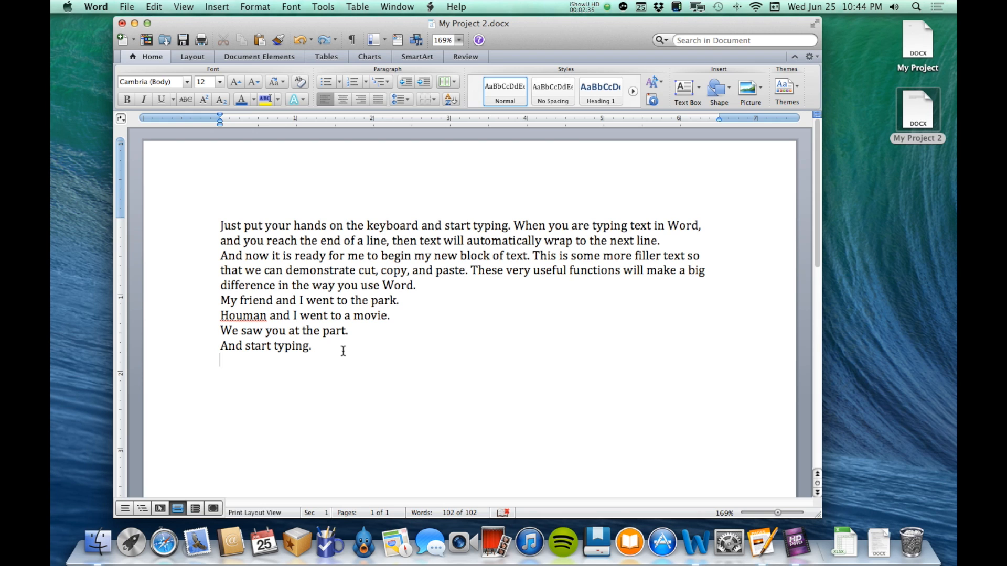
Start an automatic numbered list by entering "1. Item 1" on the empty line, add Item 2 and Item 3, and end the list
{"action": "type", "text": "1. Item 1"}
{"action": "key", "text": "Return"}
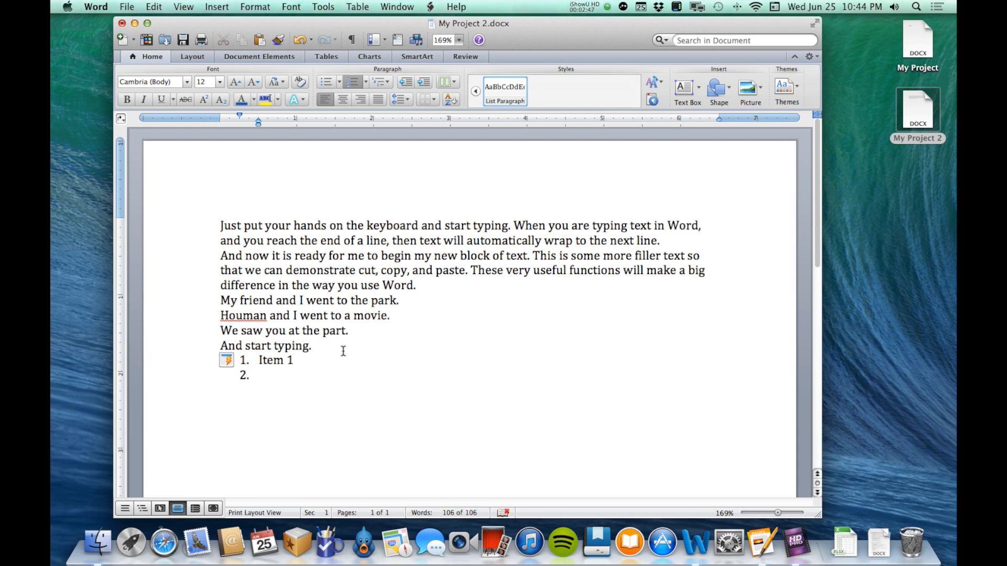
{"action": "type", "text": "Item 2"}
{"action": "key", "text": "Return"}
{"action": "type", "text": "Item 3"}
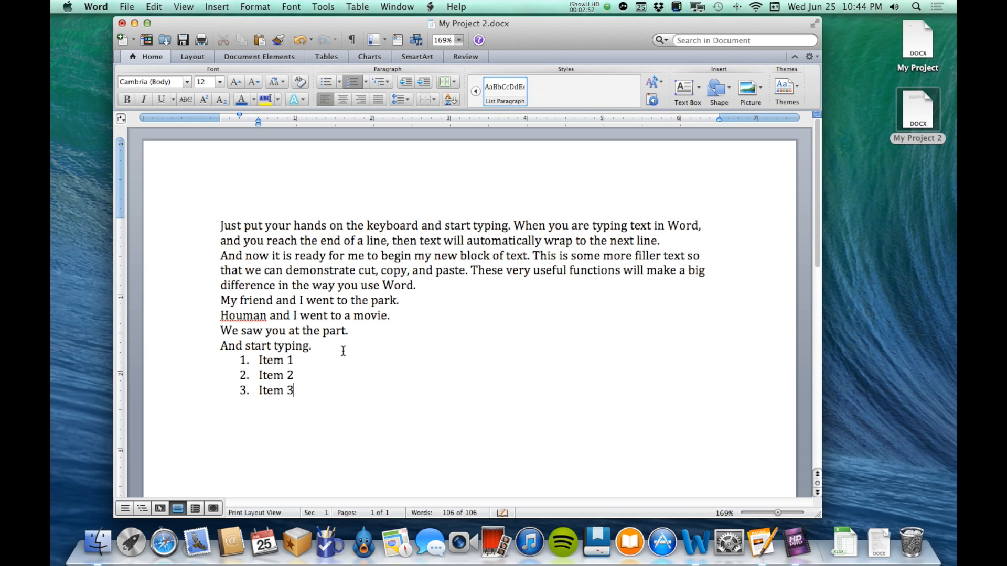
{"action": "key", "text": "Return"}
{"action": "key", "text": "Return"}
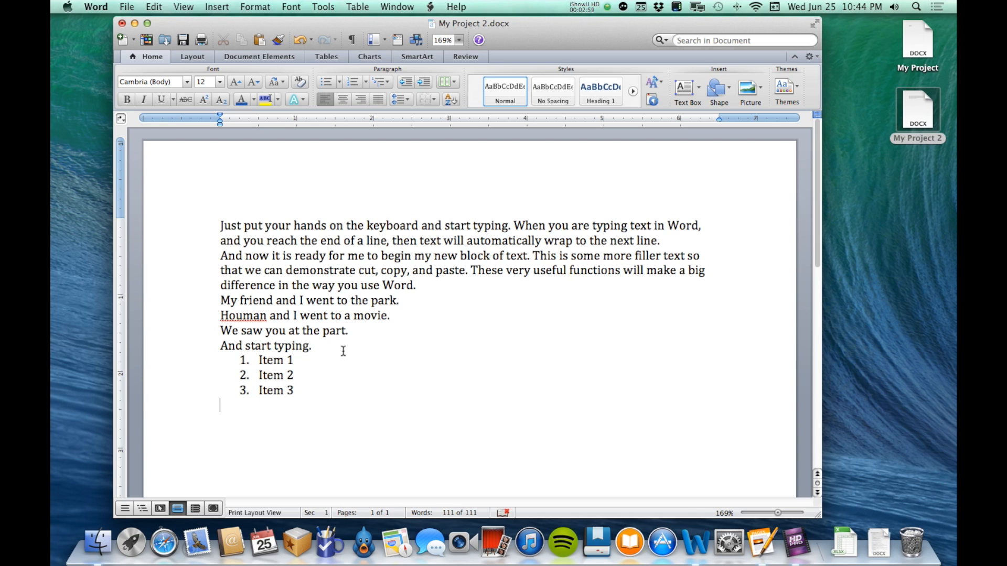
Undo the automatic numbered list, leaving only the original paragraphs
{"action": "key", "text": "super+z"}
{"action": "key", "text": "super+z"}
{"action": "key", "text": "super+z"}
{"action": "key", "text": "super+z"}
{"action": "key", "text": "super+z"}
{"action": "key", "text": "super+z"}
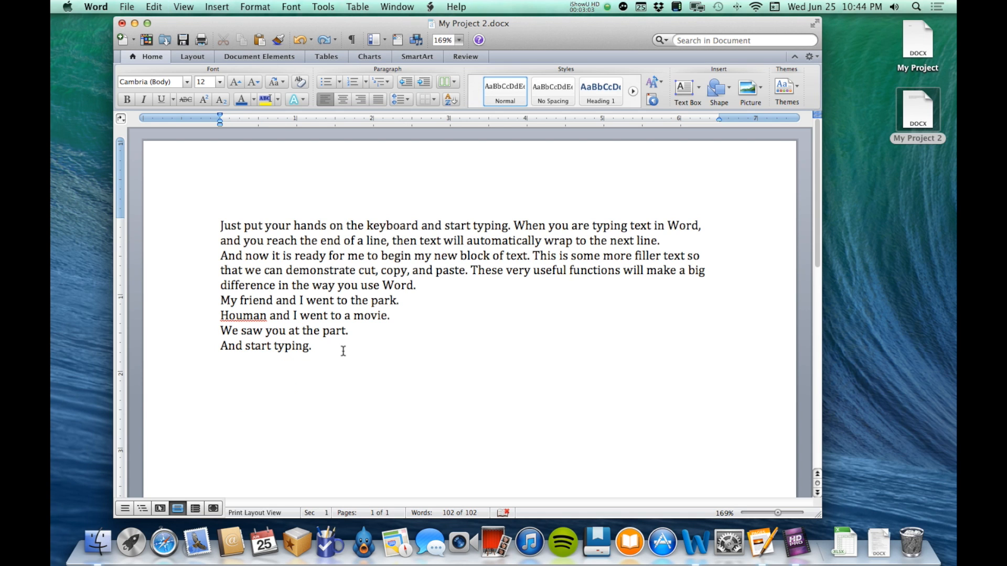
Enter "- Item 1" below "And start typing." as an automatic dash list and remove the dash from the following line
{"action": "type", "text": "Item 1"}
{"action": "key", "text": "Return"}
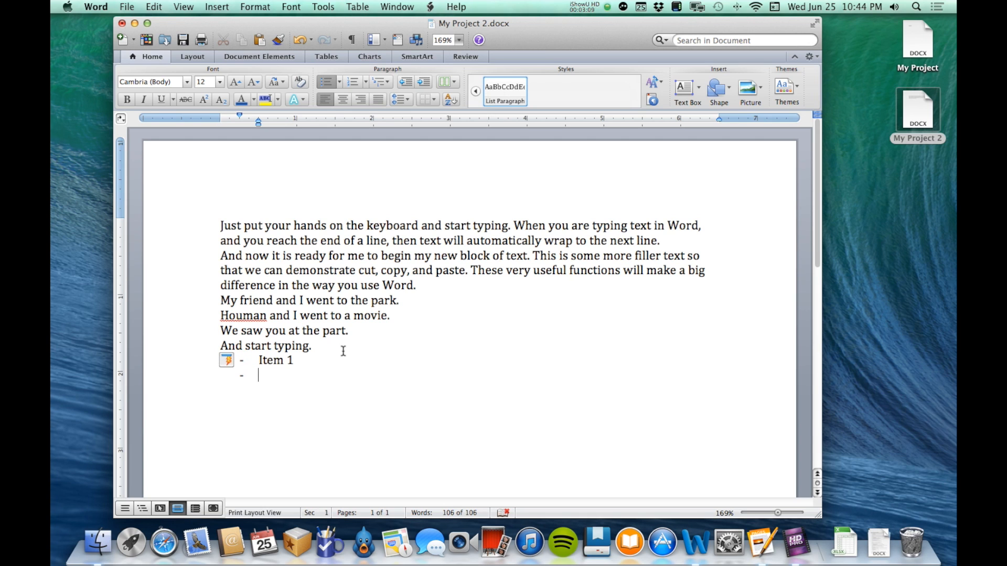
{"action": "key", "text": "BackSpace"}
Undo the automatic dash-list formatting and delete the Item 1 text from its line
{"action": "key", "text": "BackSpace"}
{"action": "key", "text": "BackSpace"}
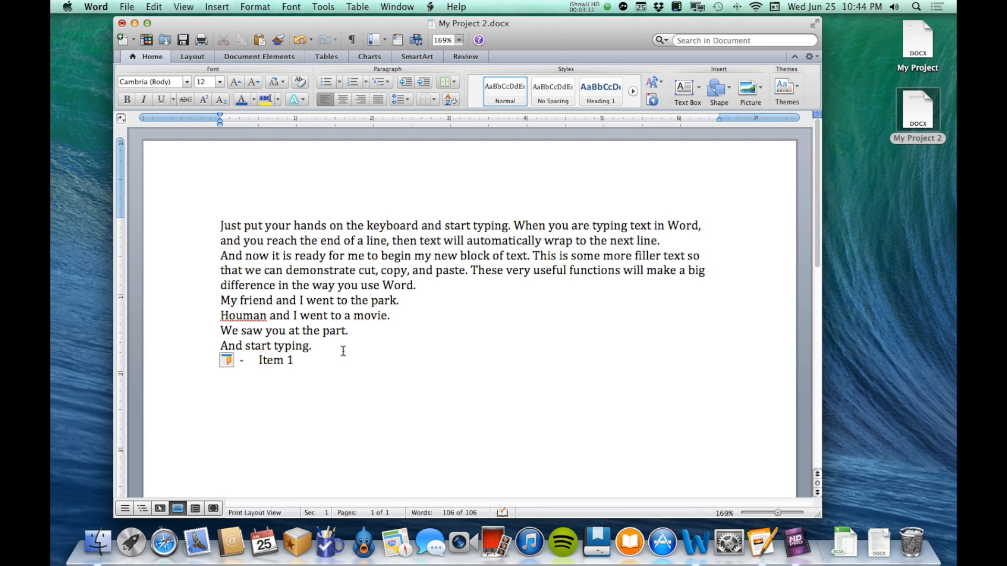
{"action": "key", "text": "super+z"}
{"action": "key", "text": "BackSpace"}
{"action": "key", "text": "BackSpace"}
{"action": "key", "text": "BackSpace"}
{"action": "key", "text": "BackSpace"}
{"action": "key", "text": "BackSpace"}
{"action": "key", "text": "BackSpace"}
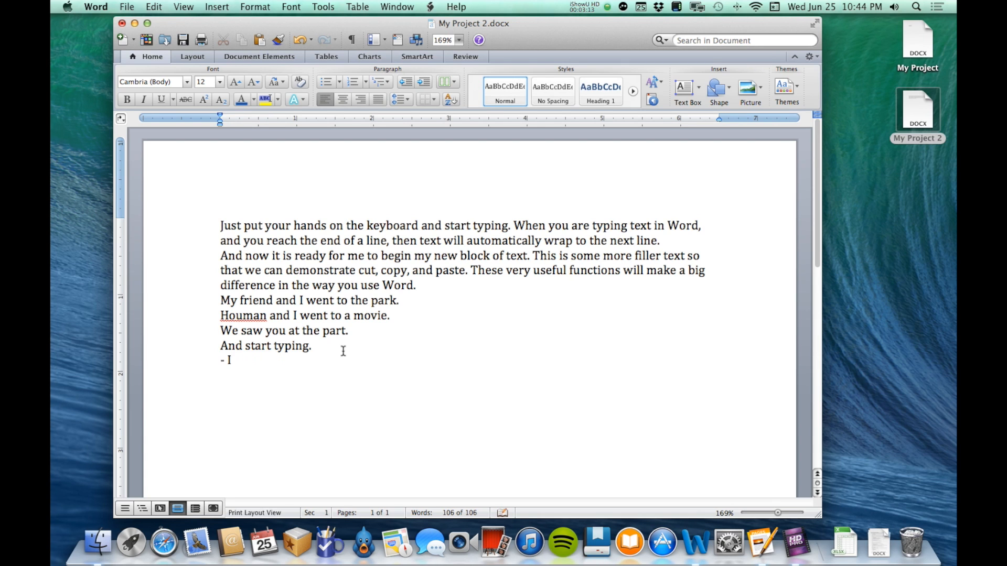